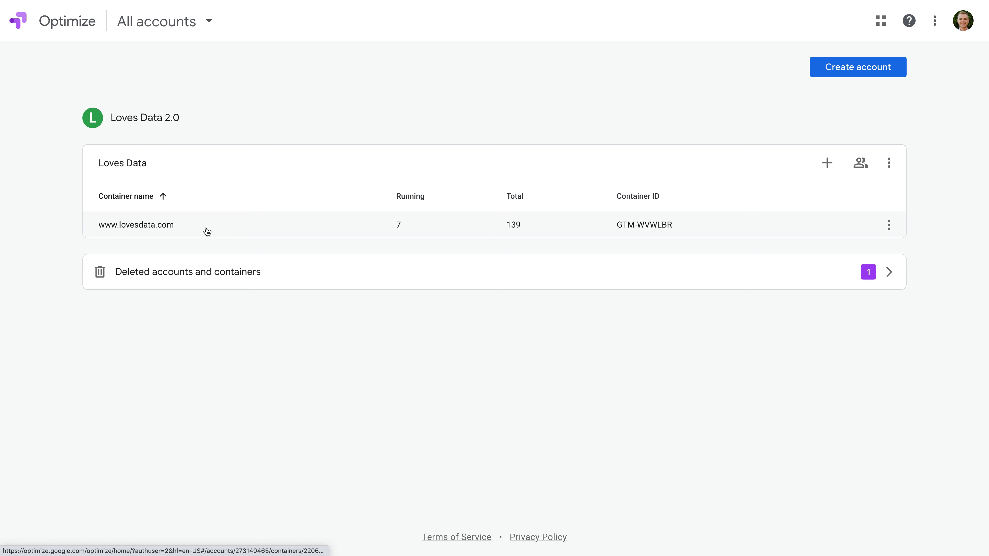
{"action": "left_click", "coordinate": [206, 232]}
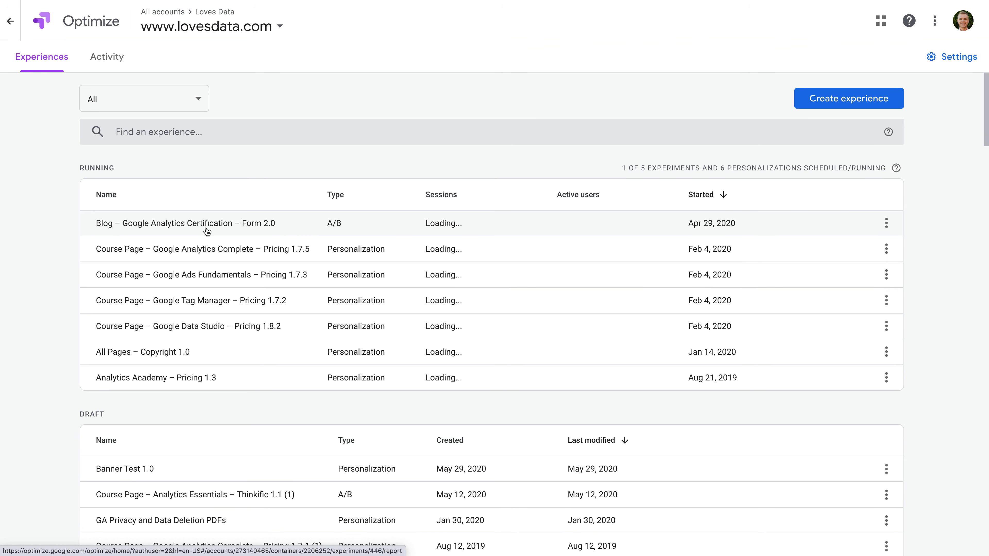
{"action": "left_click", "coordinate": [813, 103]}
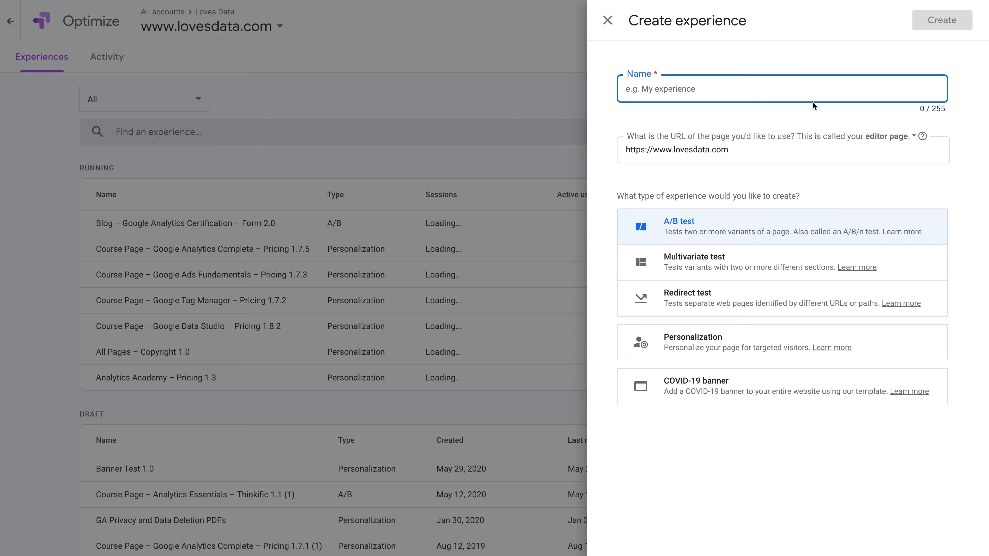
{"action": "type", "text": "Ho"}
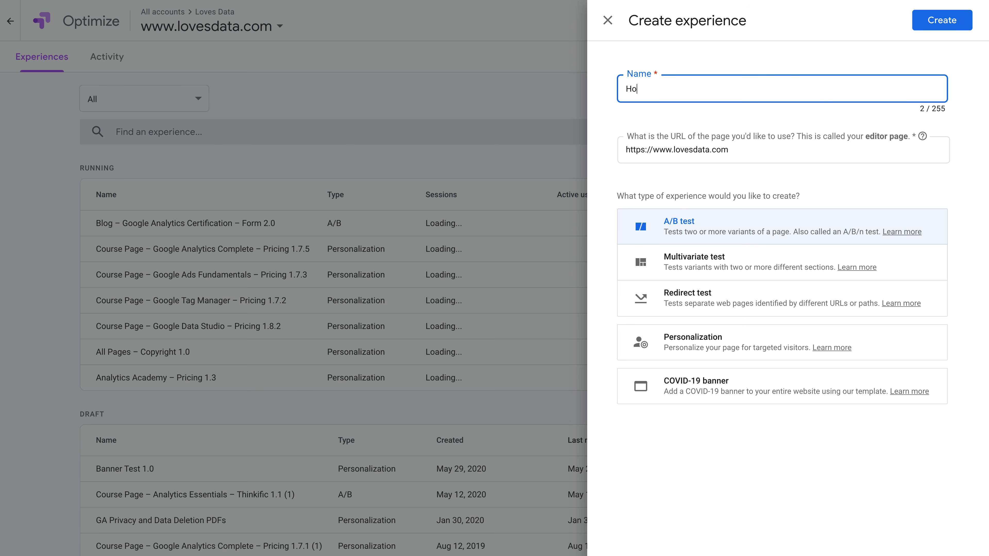
{"action": "type", "text": "me Page Australian Pe"}
{"action": "key", "text": "BackSpace"}
{"action": "type", "text": "Personalization"}
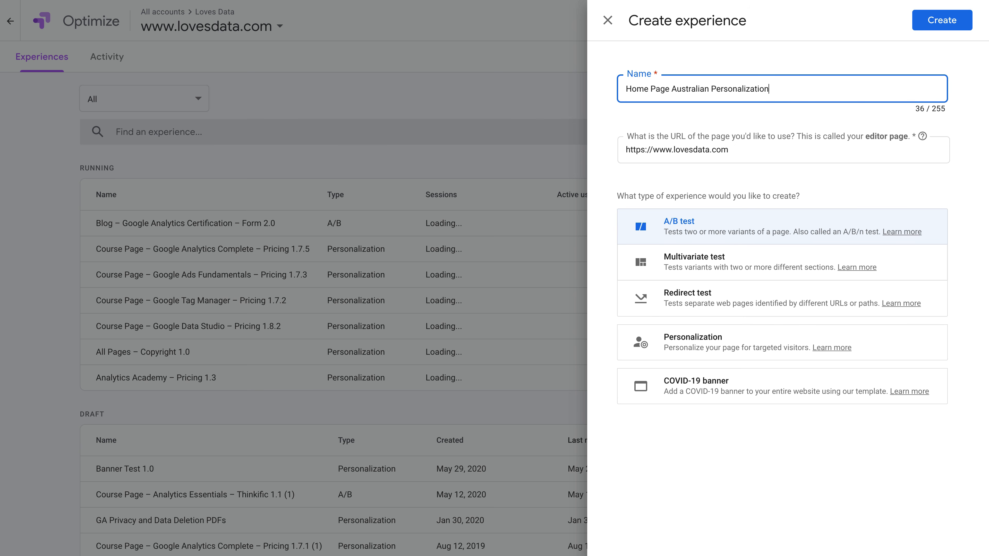
{"action": "left_click", "coordinate": [792, 150]}
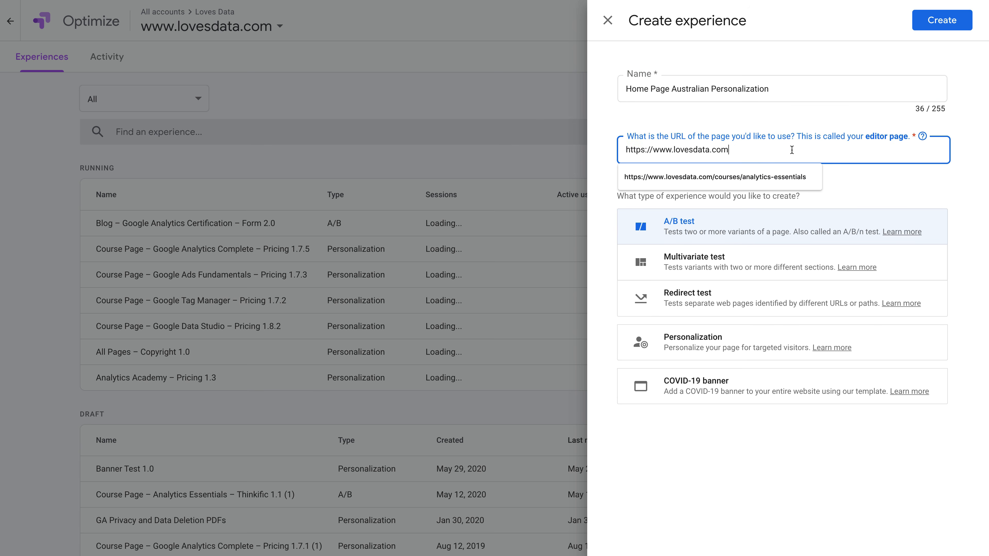
{"action": "left_click", "coordinate": [846, 176]}
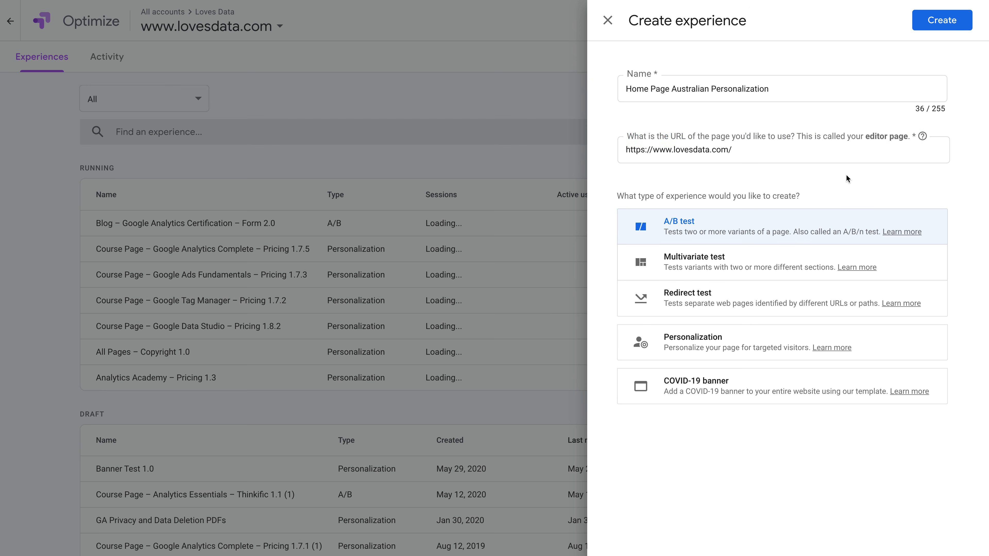
{"action": "left_click", "coordinate": [731, 348]}
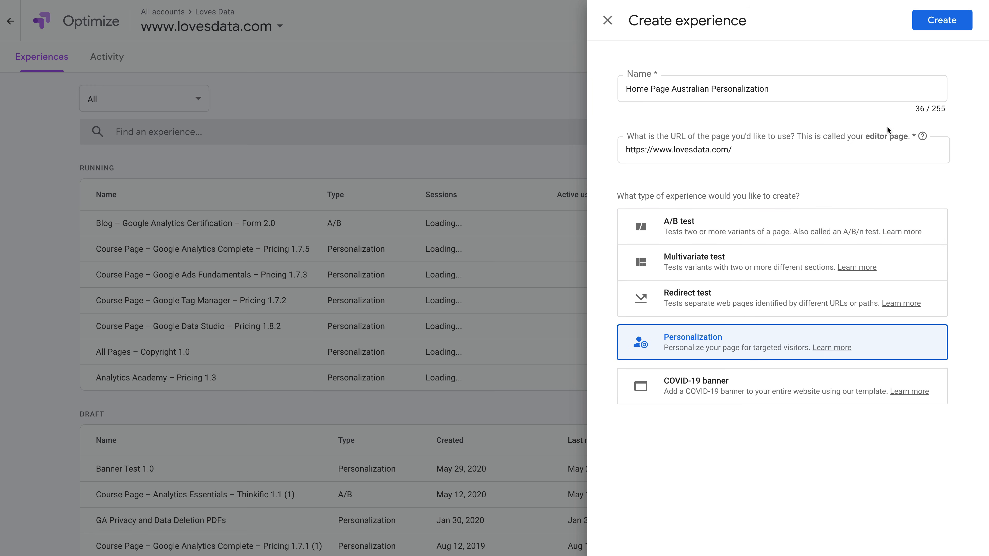
{"action": "left_click", "coordinate": [924, 24]}
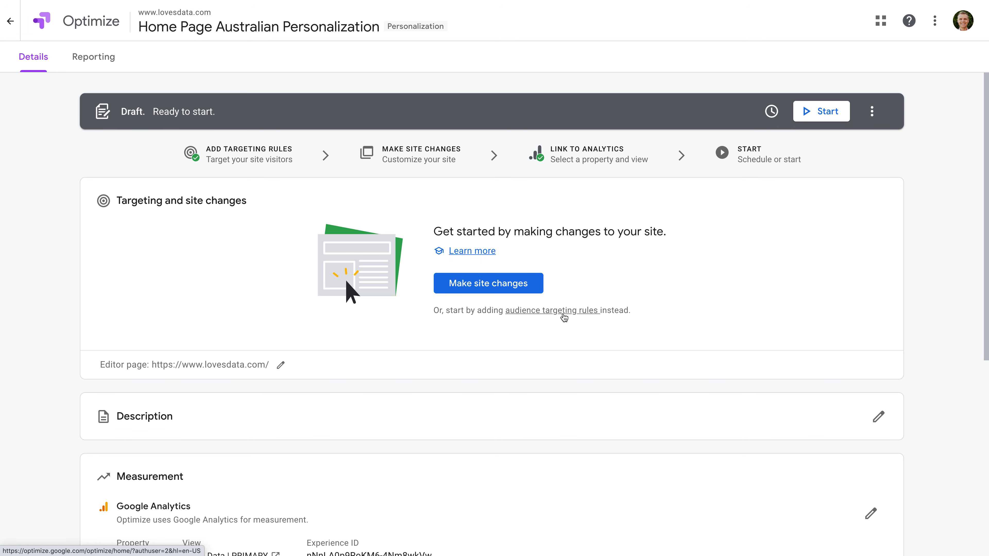
Review the experience details page and open the visual editor to make site changes
{"action": "scroll", "coordinate": [564, 318], "scroll_direction": "down", "scroll_amount": 2}
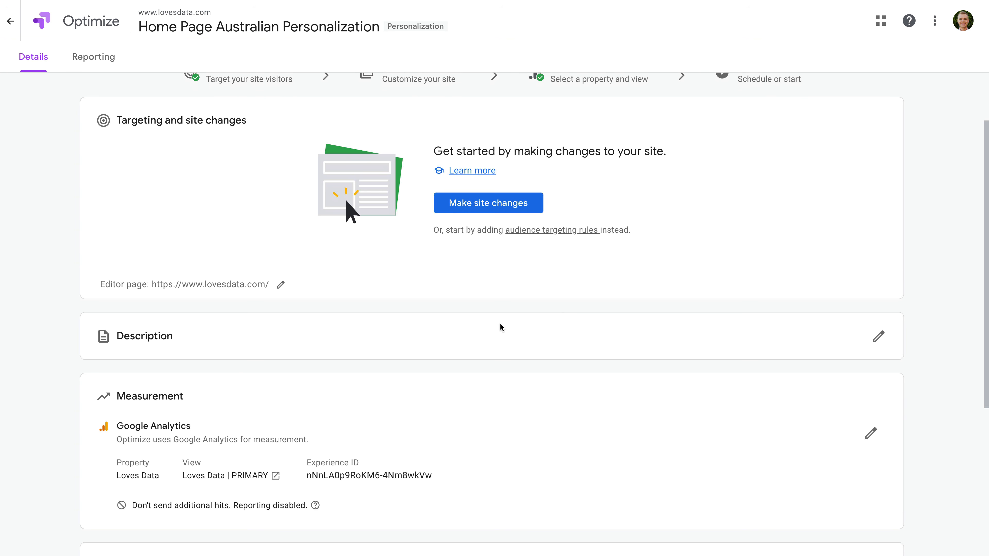
{"action": "scroll", "coordinate": [364, 348], "scroll_direction": "down", "scroll_amount": 2}
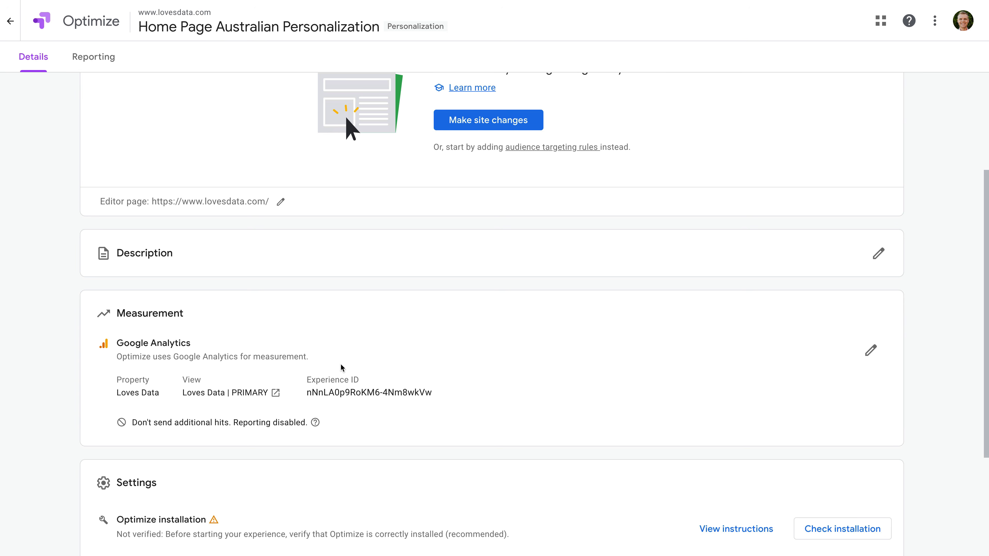
{"action": "scroll", "coordinate": [420, 409], "scroll_direction": "down", "scroll_amount": 2}
{"action": "scroll", "coordinate": [420, 409], "scroll_direction": "down", "scroll_amount": 2}
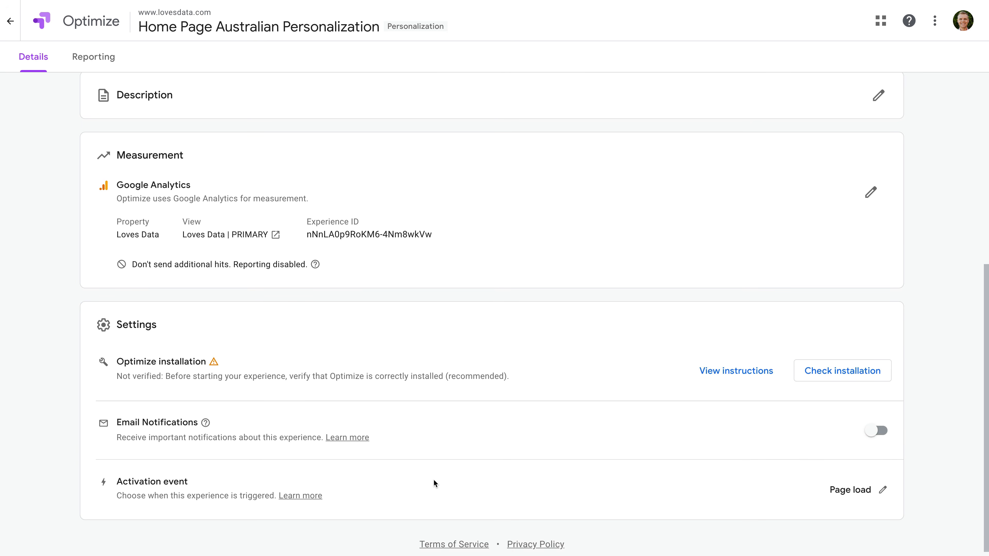
{"action": "scroll", "coordinate": [411, 384], "scroll_direction": "up", "scroll_amount": 8}
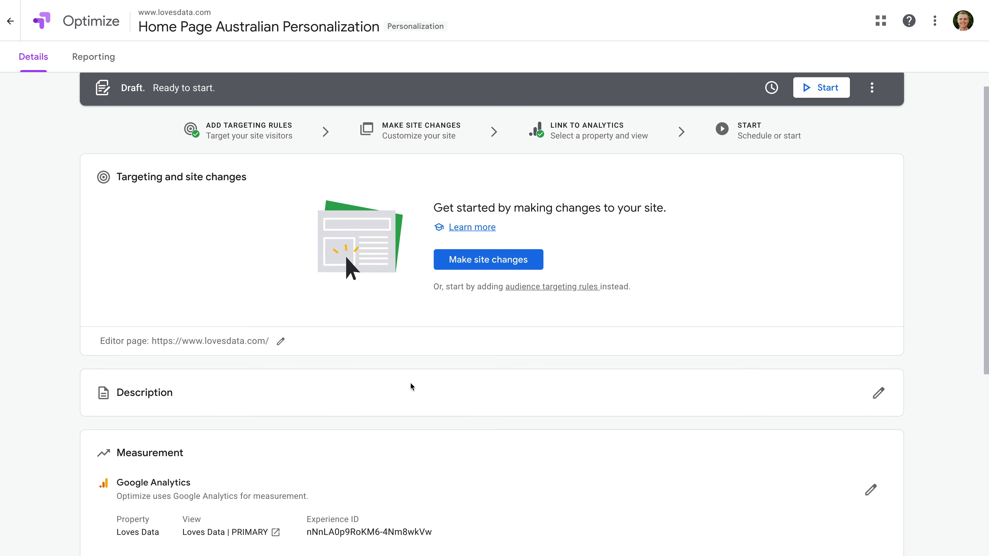
{"action": "left_click", "coordinate": [515, 268]}
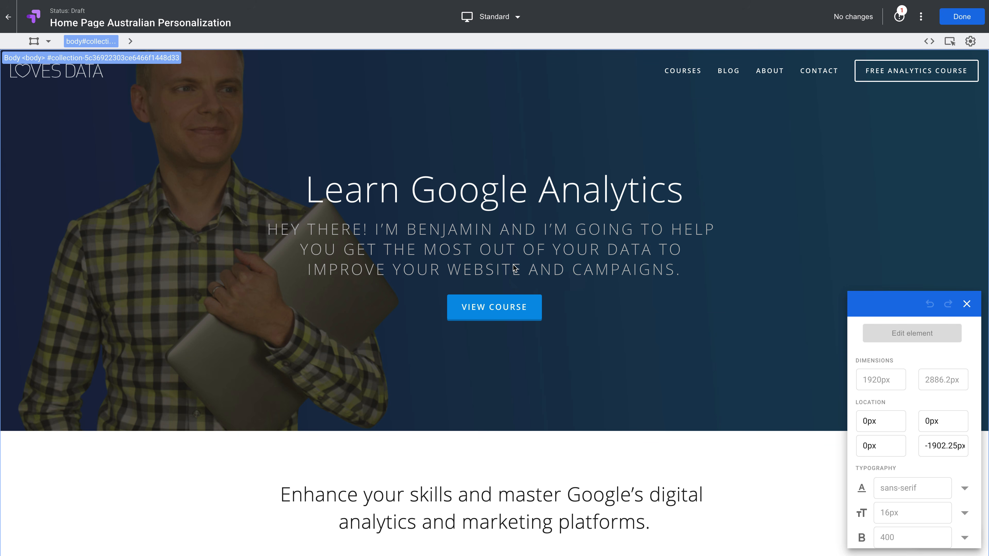
{"action": "left_click", "coordinate": [515, 268]}
Select the "Learn Google Analytics" headline and stop using the element id in its selector
{"action": "left_click", "coordinate": [460, 202]}
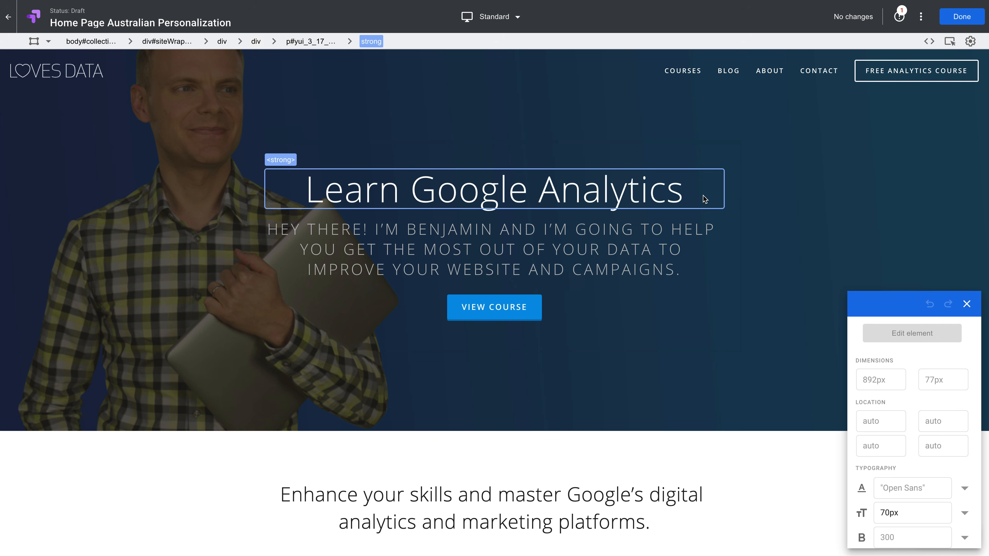
{"action": "left_click", "coordinate": [565, 193]}
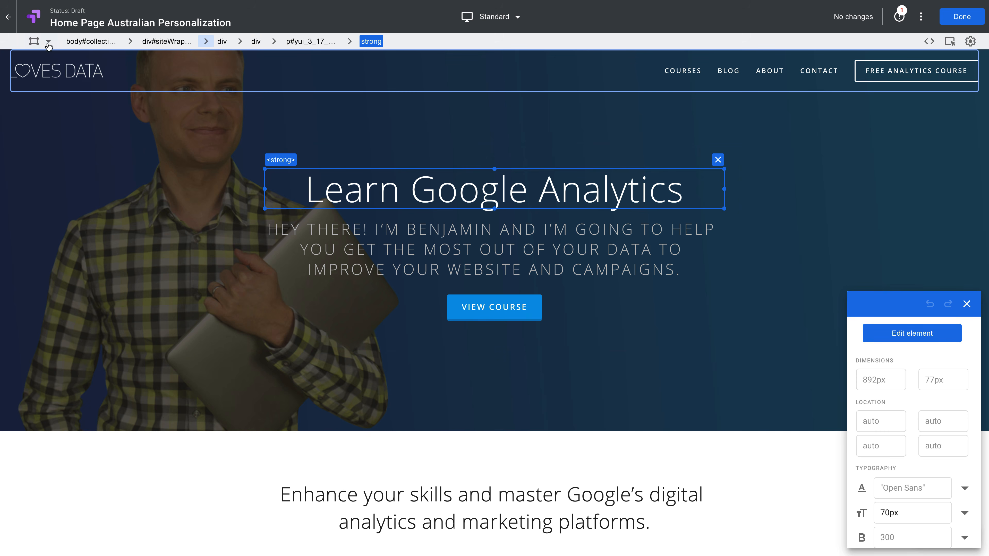
{"action": "left_click", "coordinate": [43, 43]}
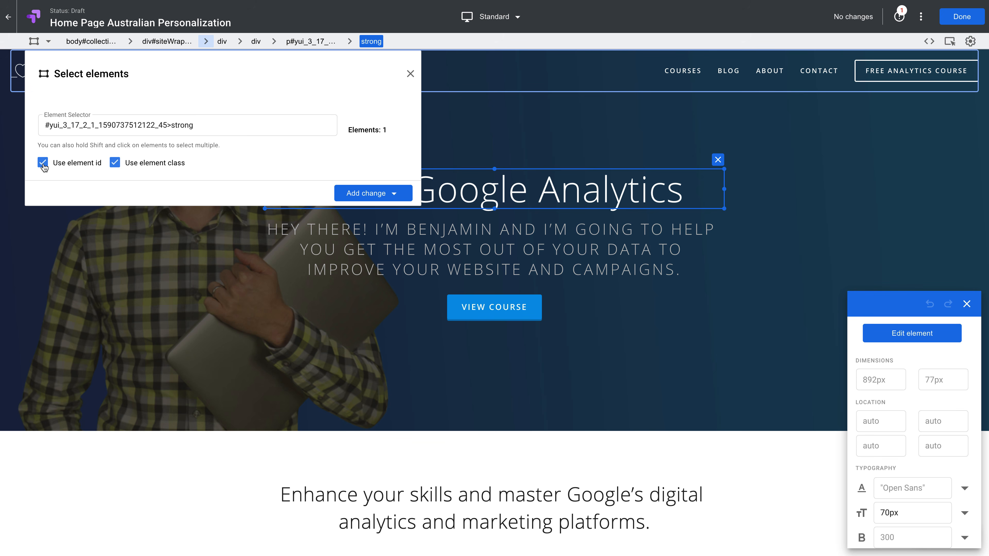
{"action": "left_click", "coordinate": [42, 163]}
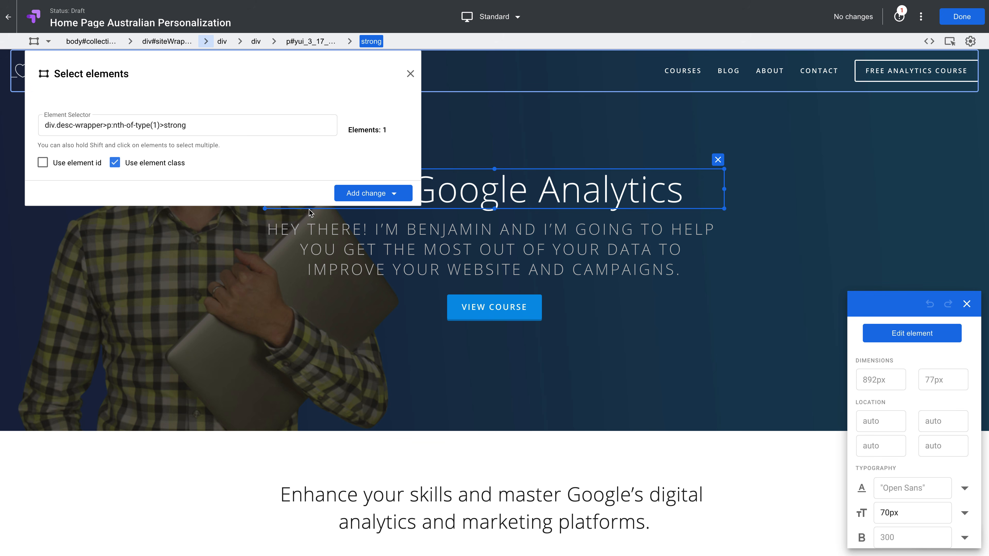
Edit the headline text to "G'day, we're here to help!" and apply it
{"action": "left_click", "coordinate": [897, 333]}
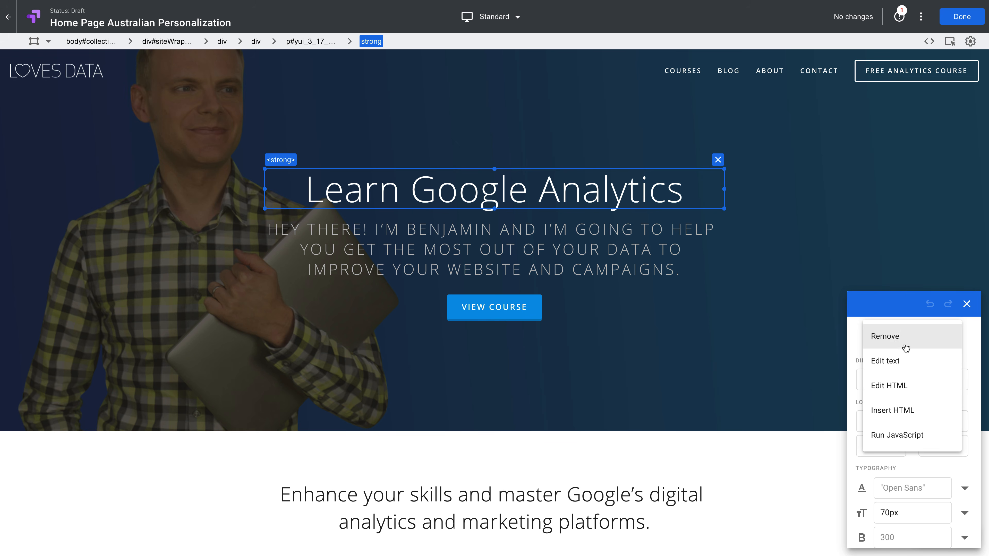
{"action": "left_click", "coordinate": [912, 362]}
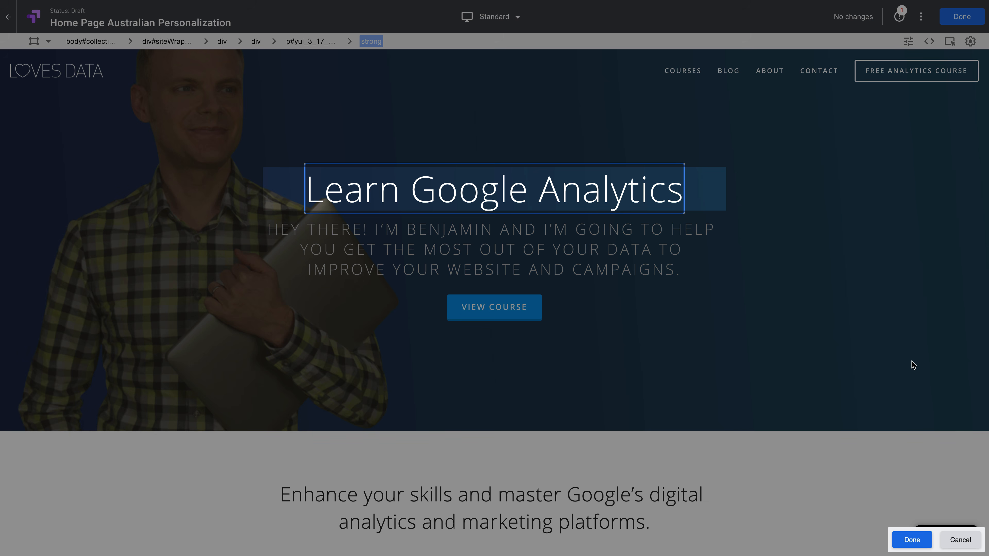
{"action": "left_click", "coordinate": [541, 200]}
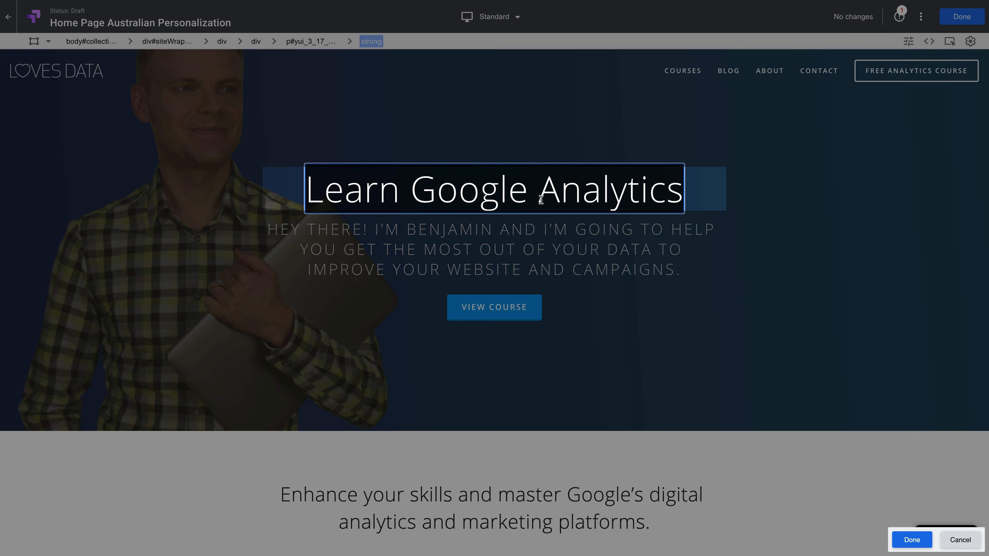
{"action": "key", "text": "ctrl+a"}
{"action": "type", "text": "G'day"}
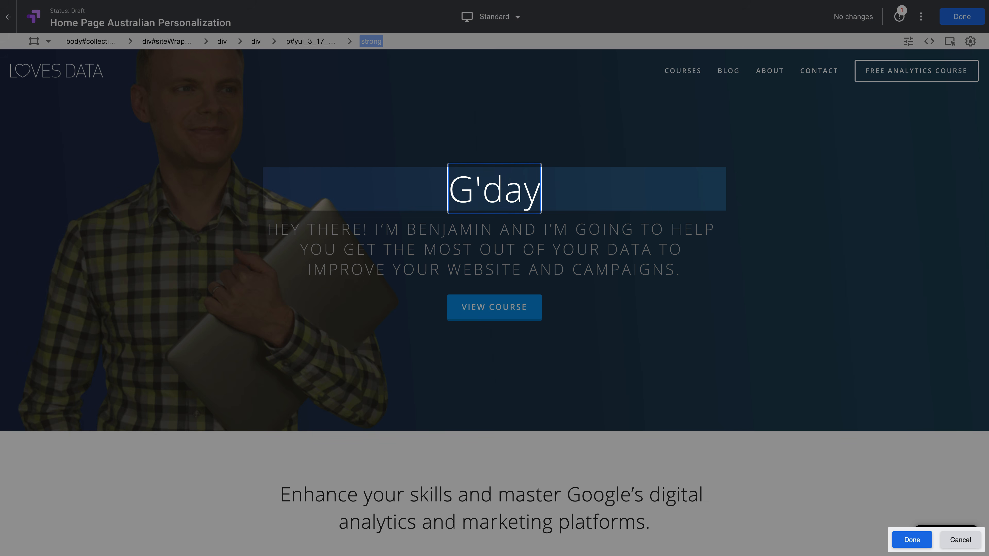
{"action": "type", "text": ", we're"}
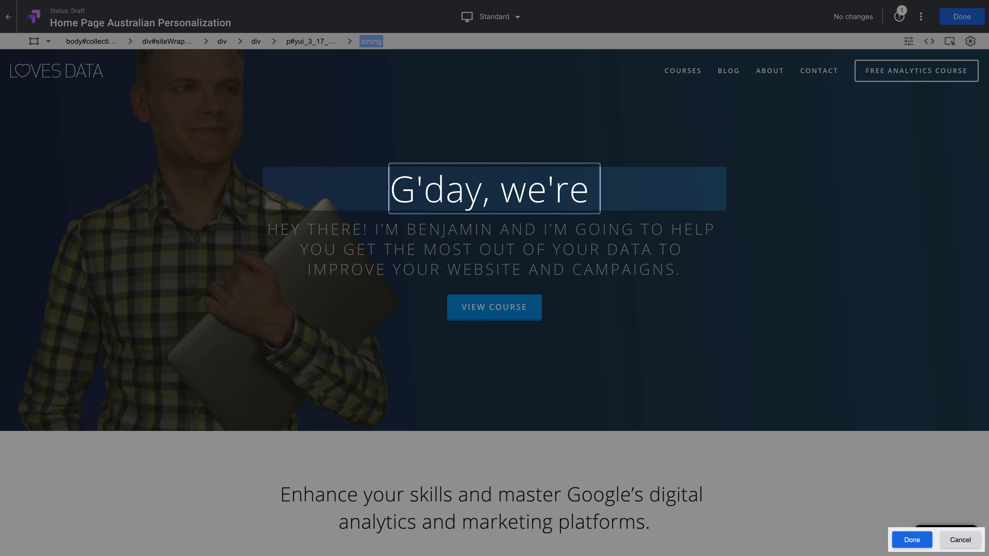
{"action": "type", "text": " here to help!"}
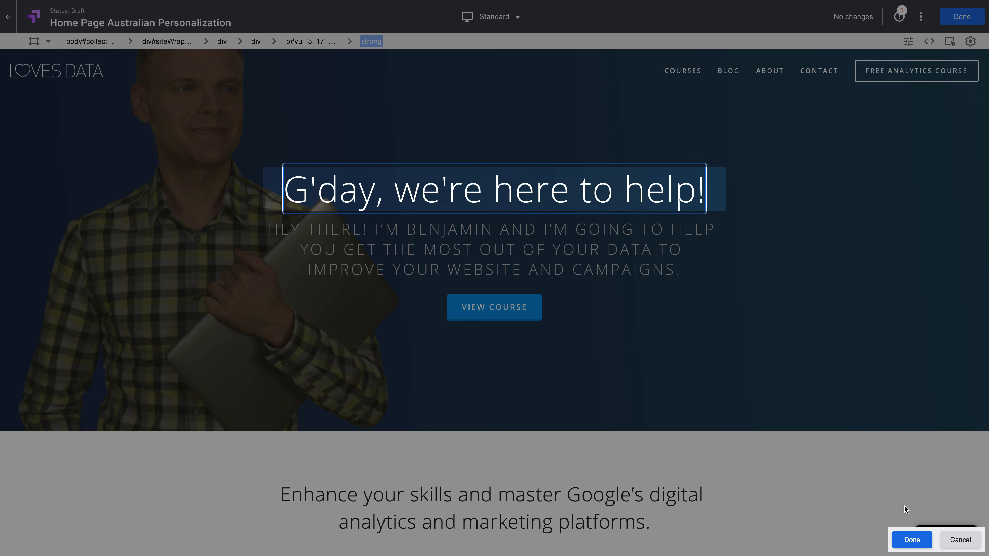
{"action": "left_click", "coordinate": [910, 541]}
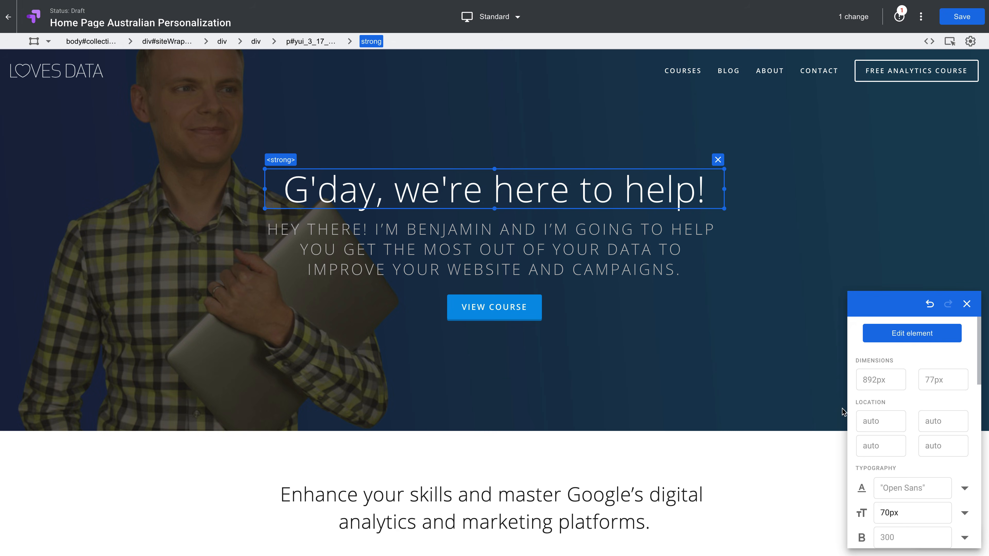
Save the change and preview the page on an iPhone 7
{"action": "left_click", "coordinate": [965, 23]}
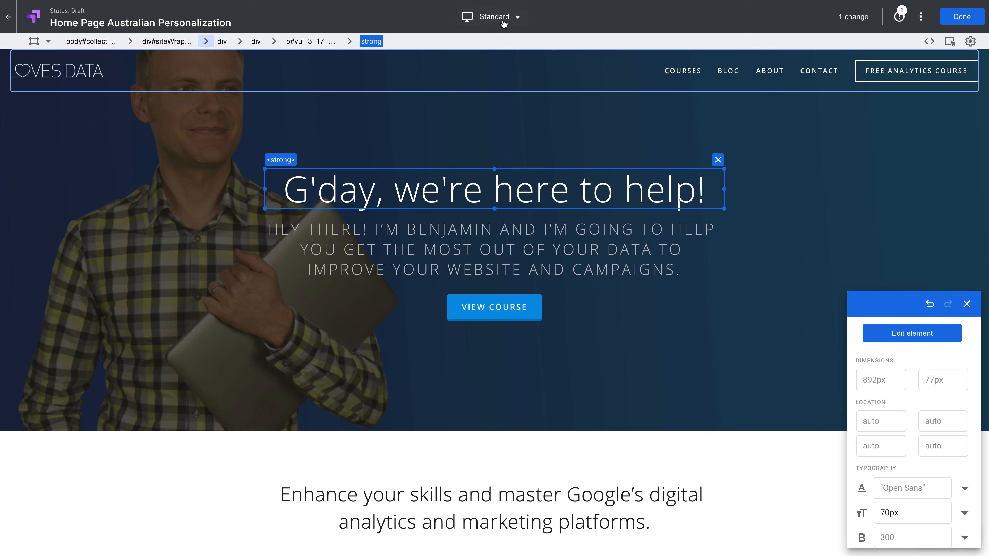
{"action": "left_click", "coordinate": [504, 22]}
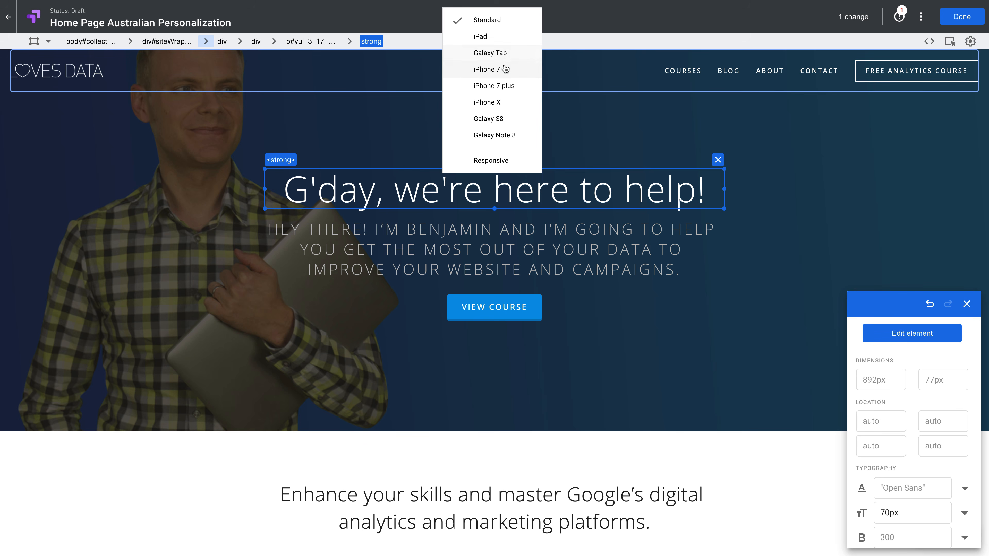
{"action": "left_click", "coordinate": [504, 71]}
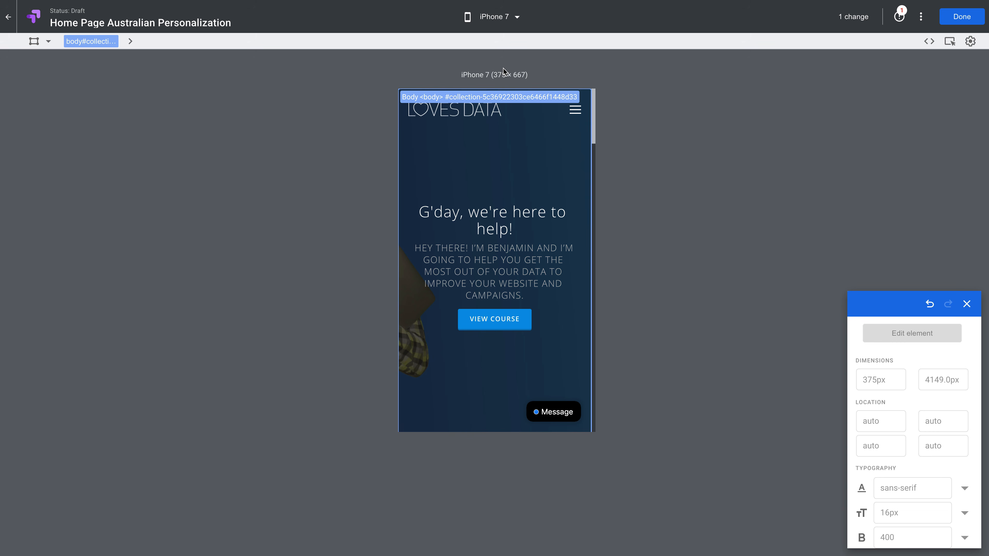
Inspect the hero container in the iPhone 7 preview and close the editor
{"action": "left_click", "coordinate": [514, 146]}
{"action": "left_click", "coordinate": [502, 218]}
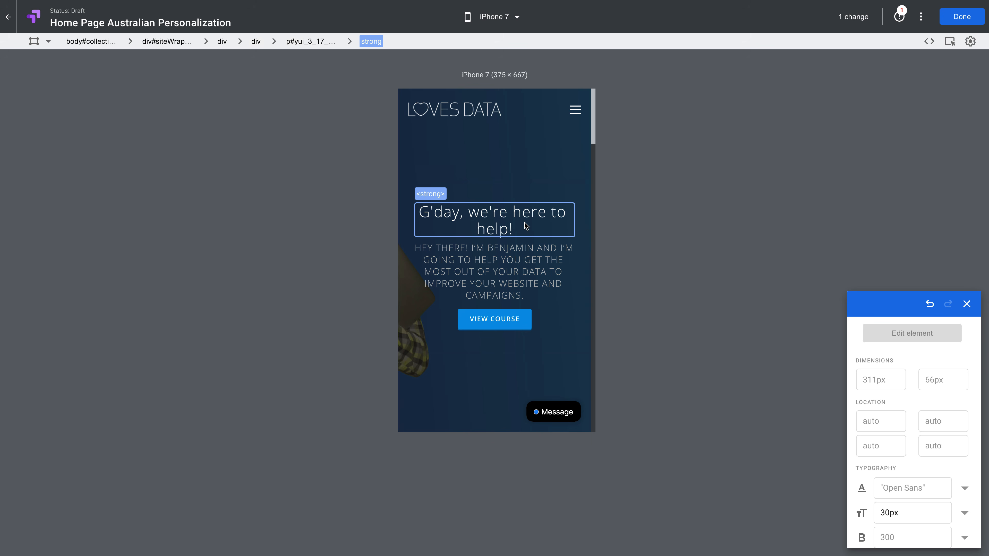
{"action": "left_click", "coordinate": [961, 17]}
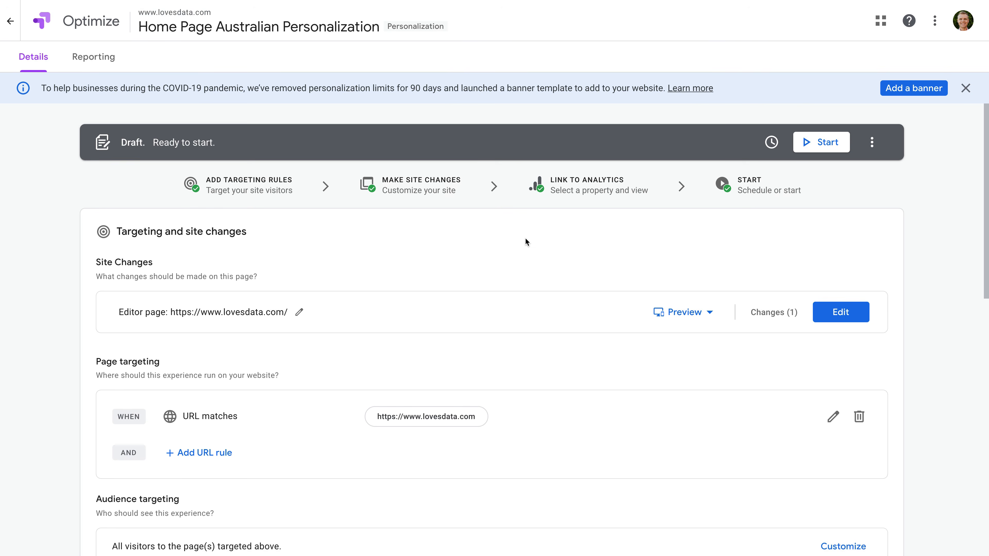
Start customizing the audience targeting with a Geography rule
{"action": "scroll", "coordinate": [525, 242], "scroll_direction": "down", "scroll_amount": 5}
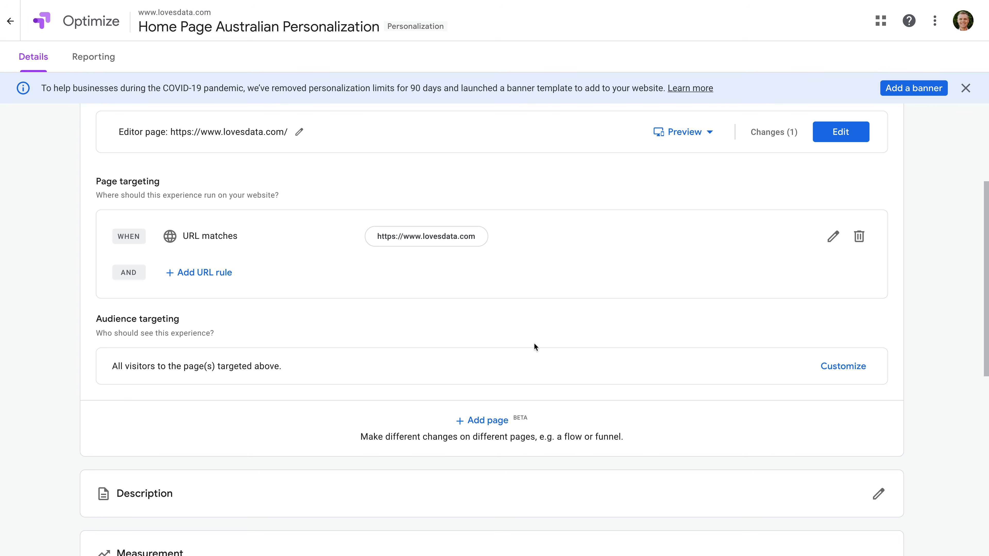
{"action": "left_click", "coordinate": [830, 371]}
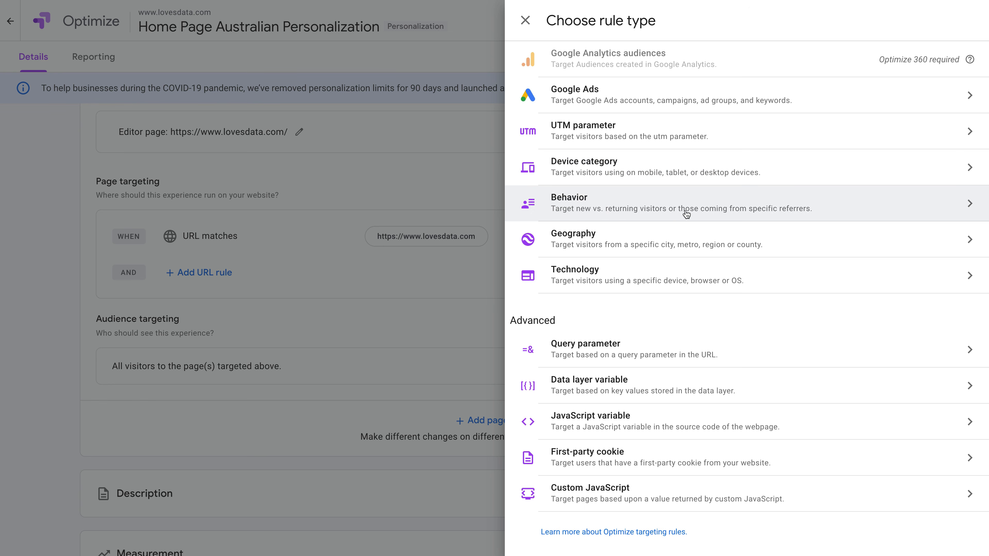
{"action": "left_click", "coordinate": [605, 239]}
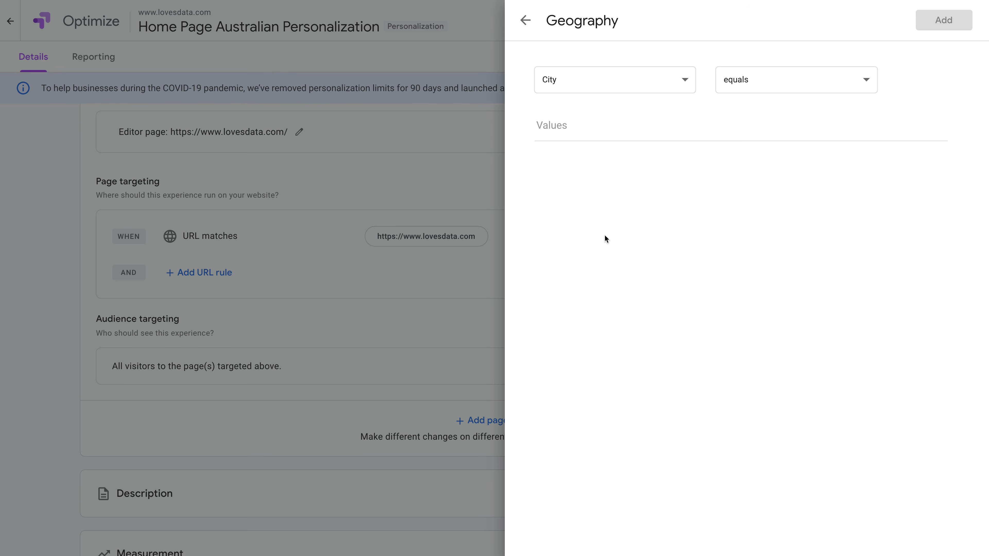
Add an audience rule targeting visitors whose Country equals Australia
{"action": "left_click", "coordinate": [644, 90]}
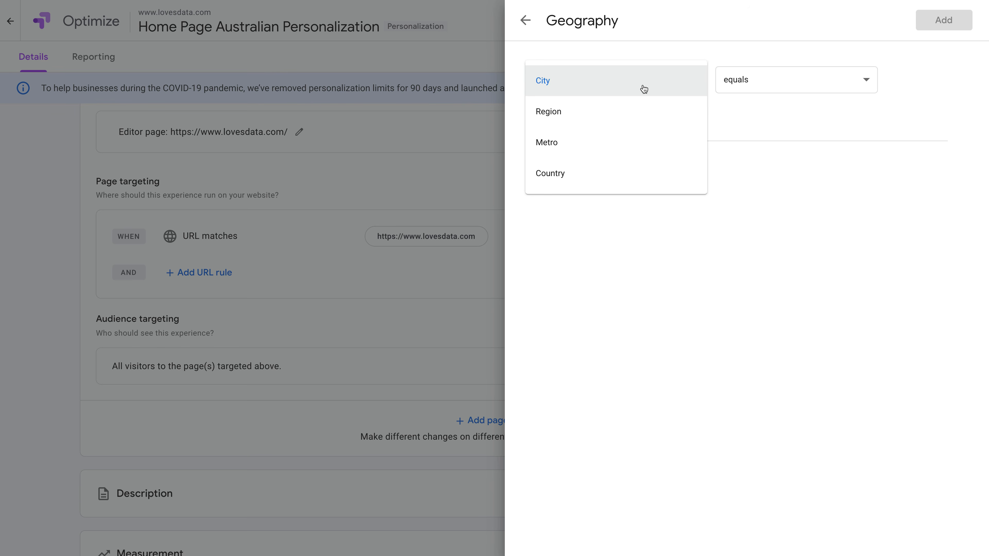
{"action": "left_click", "coordinate": [573, 178]}
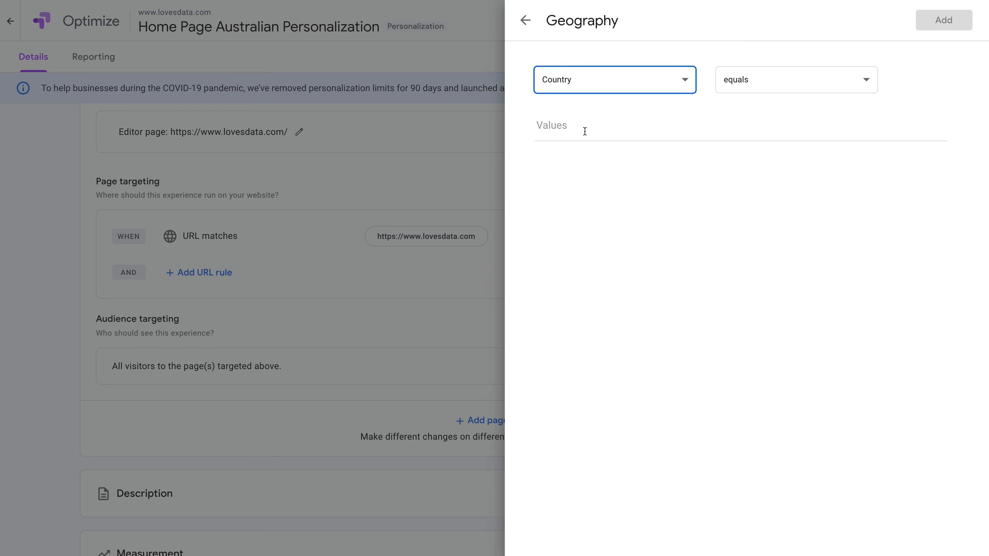
{"action": "left_click", "coordinate": [585, 131]}
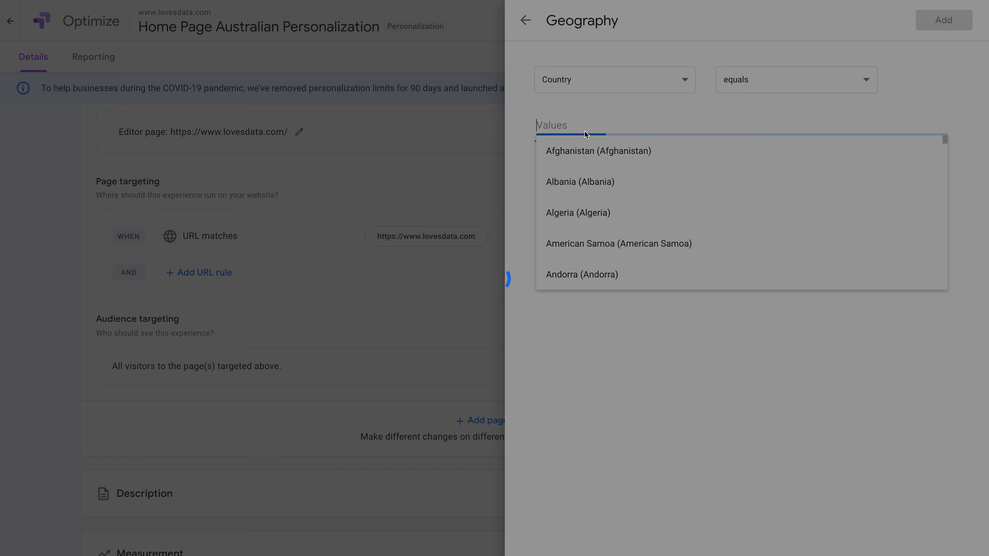
{"action": "type", "text": "Australia"}
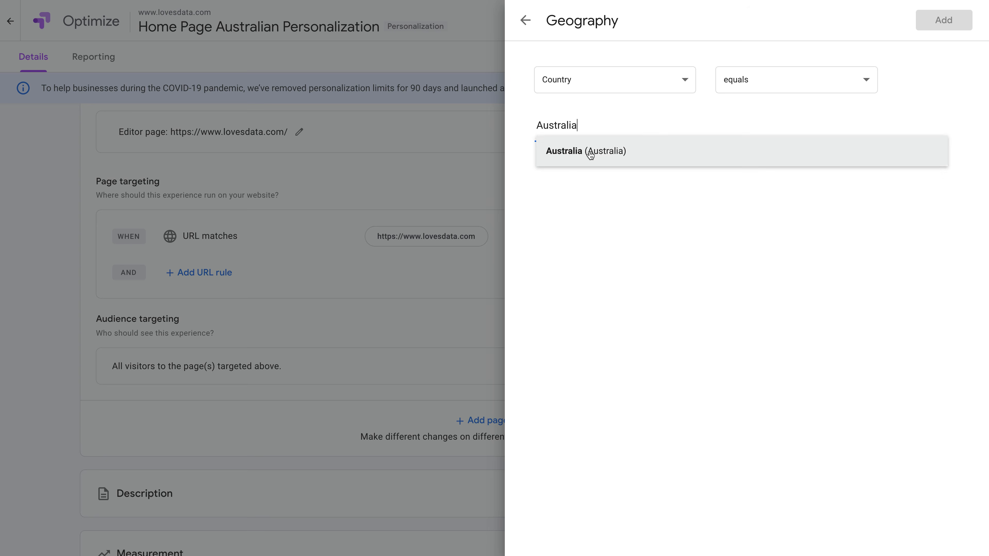
{"action": "left_click", "coordinate": [590, 152]}
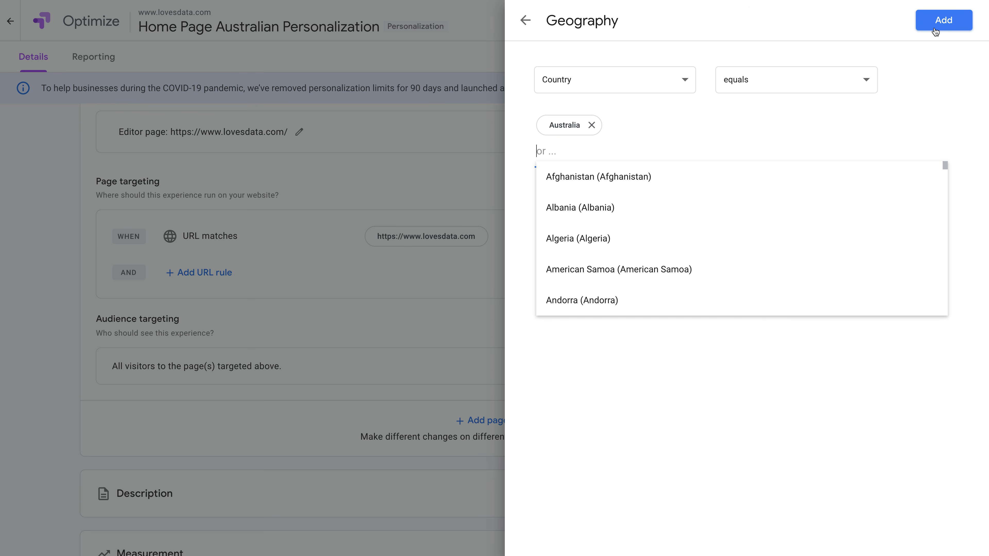
{"action": "left_click", "coordinate": [935, 31]}
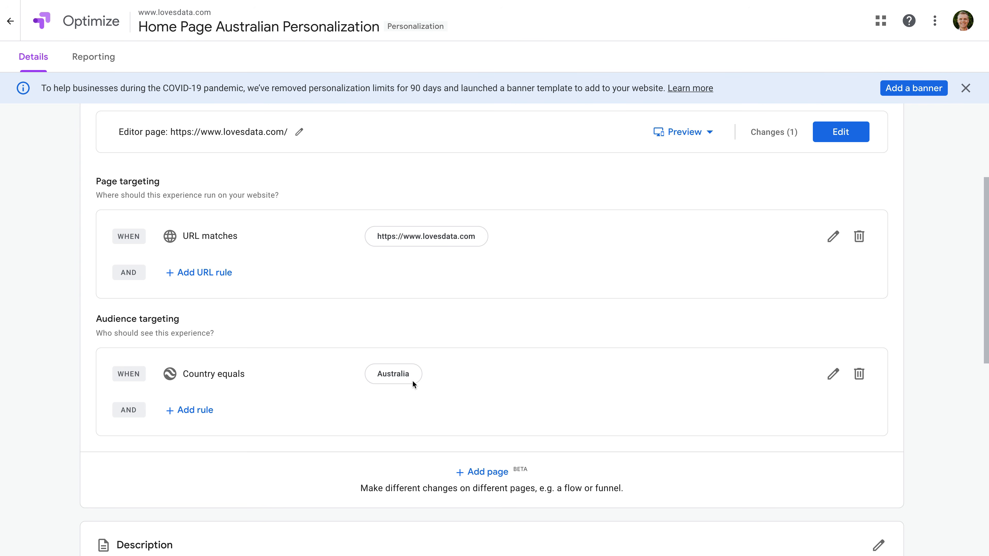
Enable "Measure this" in the Google Analytics link settings for the experience
{"action": "scroll", "coordinate": [532, 390], "scroll_direction": "down", "scroll_amount": 9}
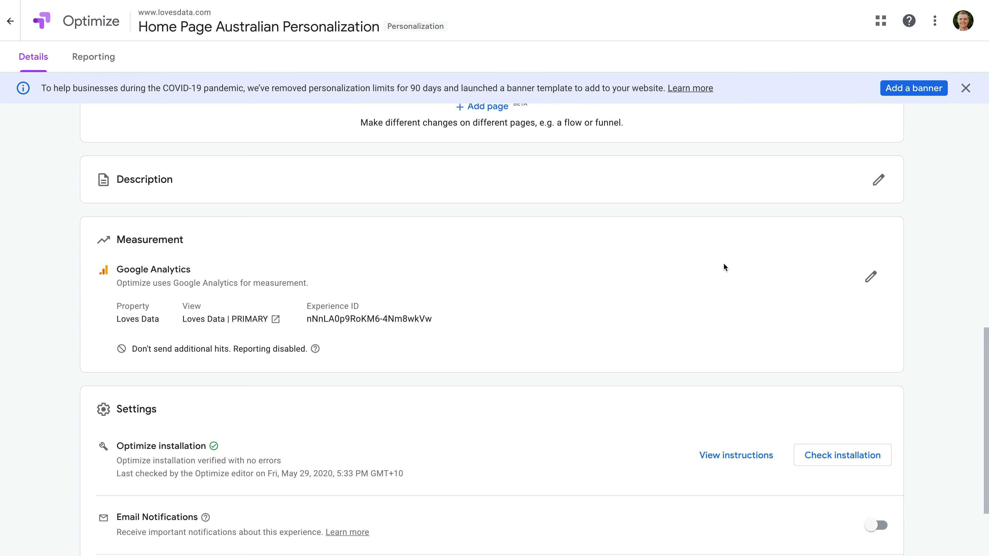
{"action": "left_click", "coordinate": [871, 276]}
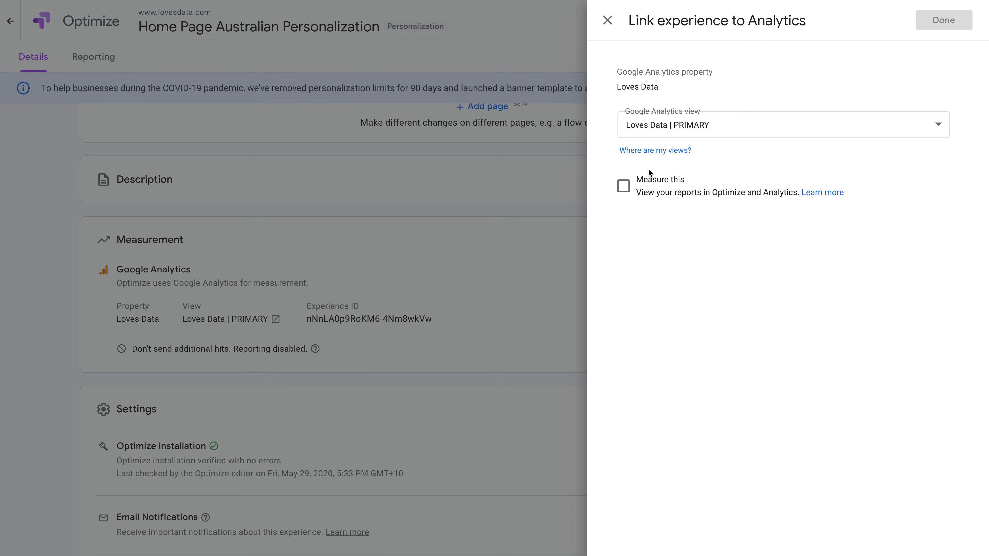
{"action": "left_click", "coordinate": [624, 187]}
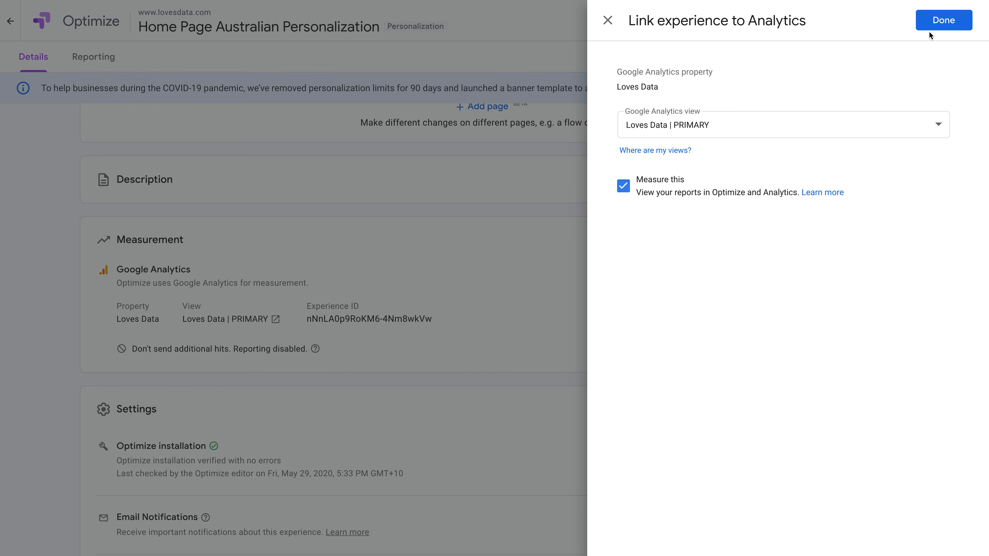
{"action": "left_click", "coordinate": [943, 25]}
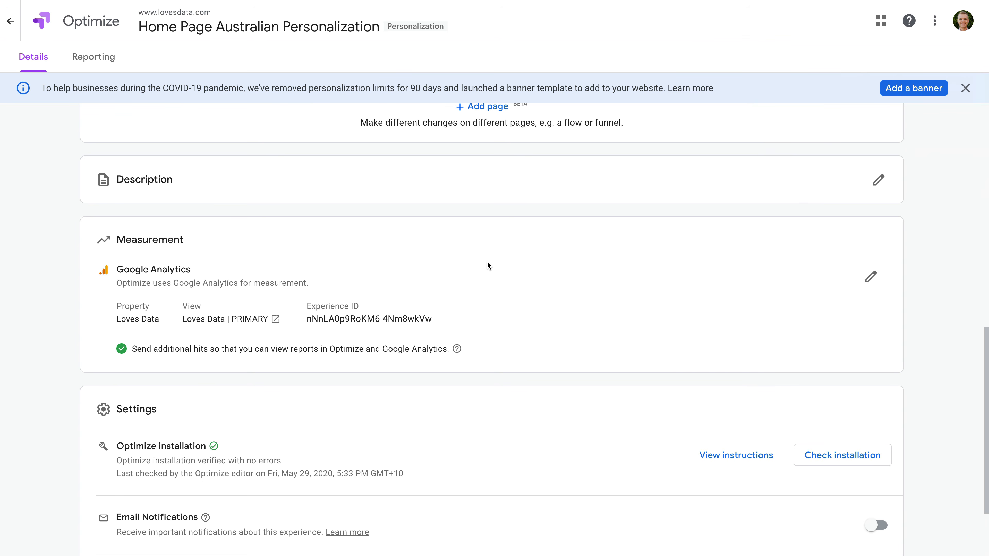
Start the personalization
{"action": "scroll", "coordinate": [487, 262], "scroll_direction": "up", "scroll_amount": 7}
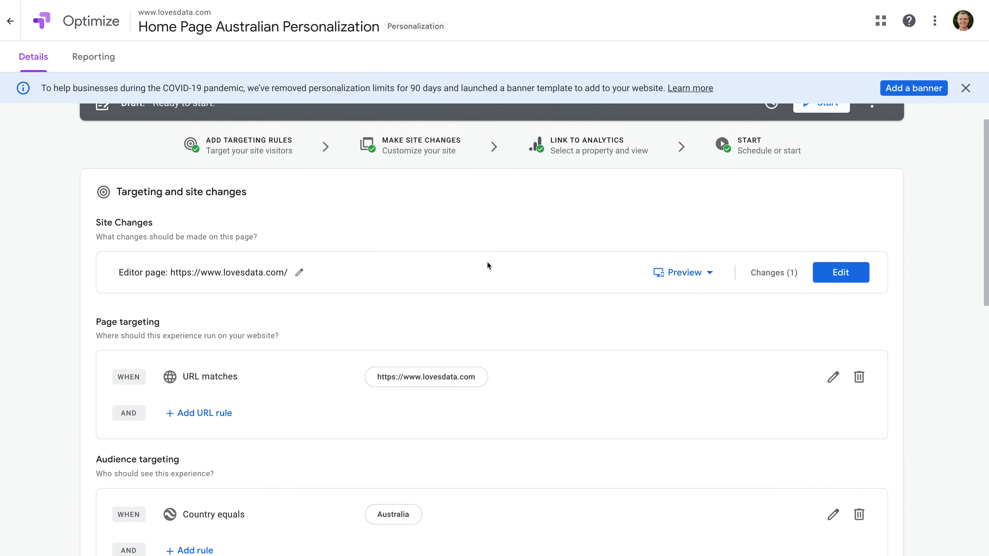
{"action": "scroll", "coordinate": [488, 262], "scroll_direction": "up", "scroll_amount": 1}
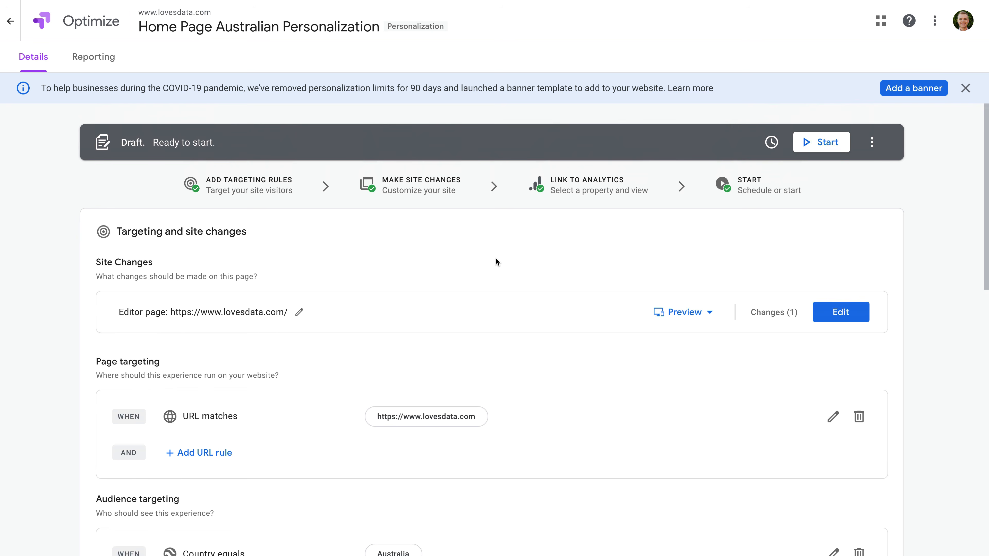
{"action": "left_click", "coordinate": [837, 146]}
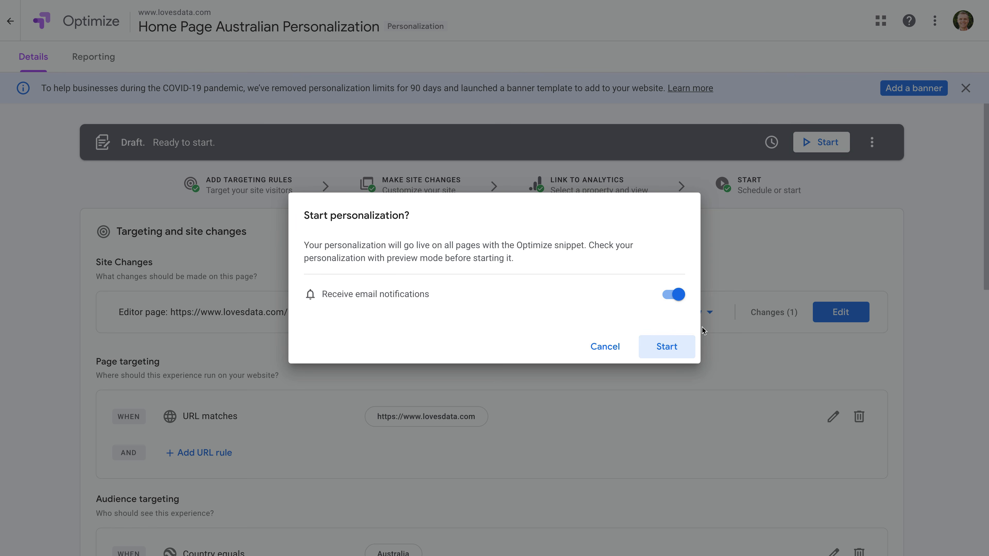
{"action": "left_click", "coordinate": [666, 347]}
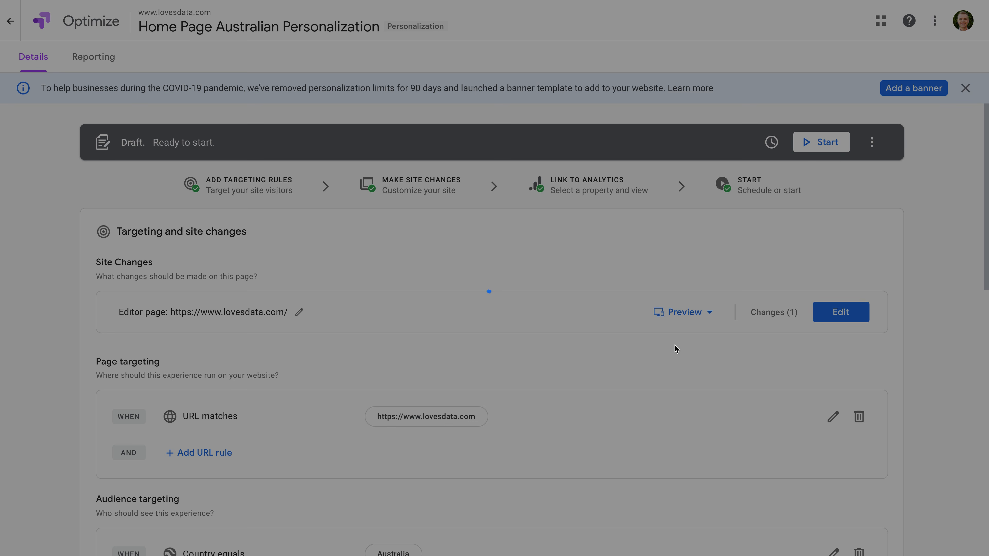